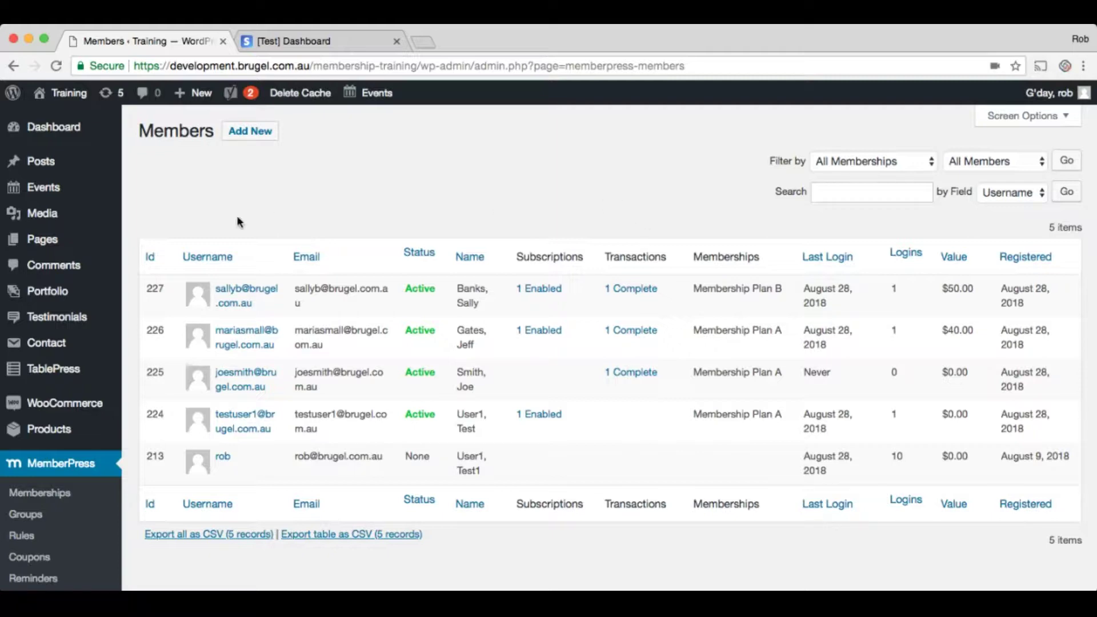
Review the MemberPress Members list, checking the value and registration date of the Membership Plan B member.
scroll(108, 217, down, 3)
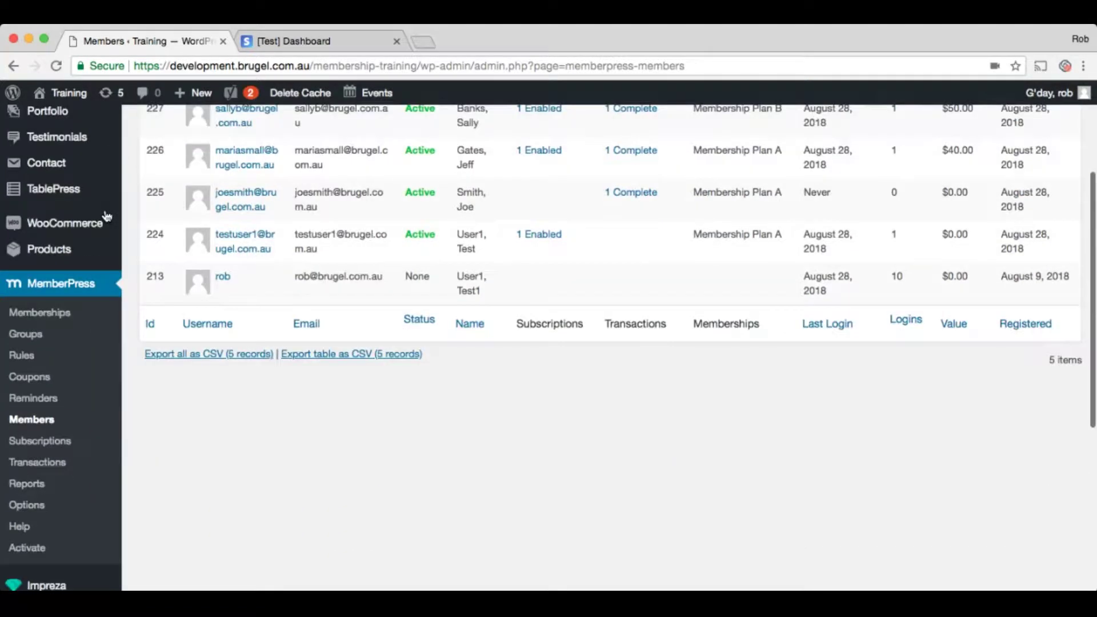
scroll(108, 217, down, 1)
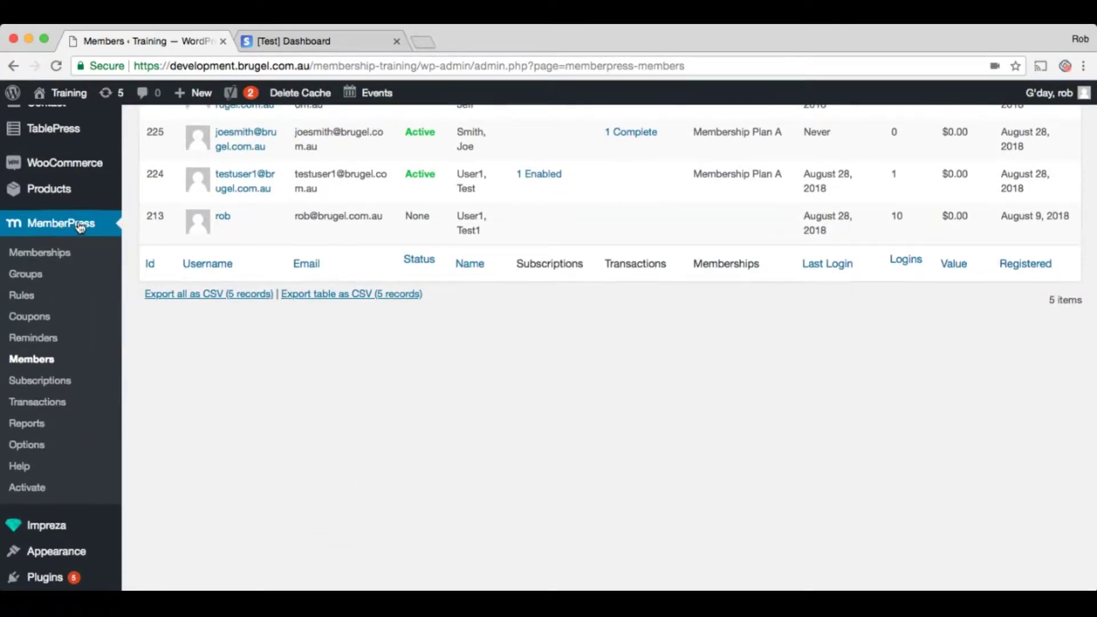
scroll(80, 226, down, 1)
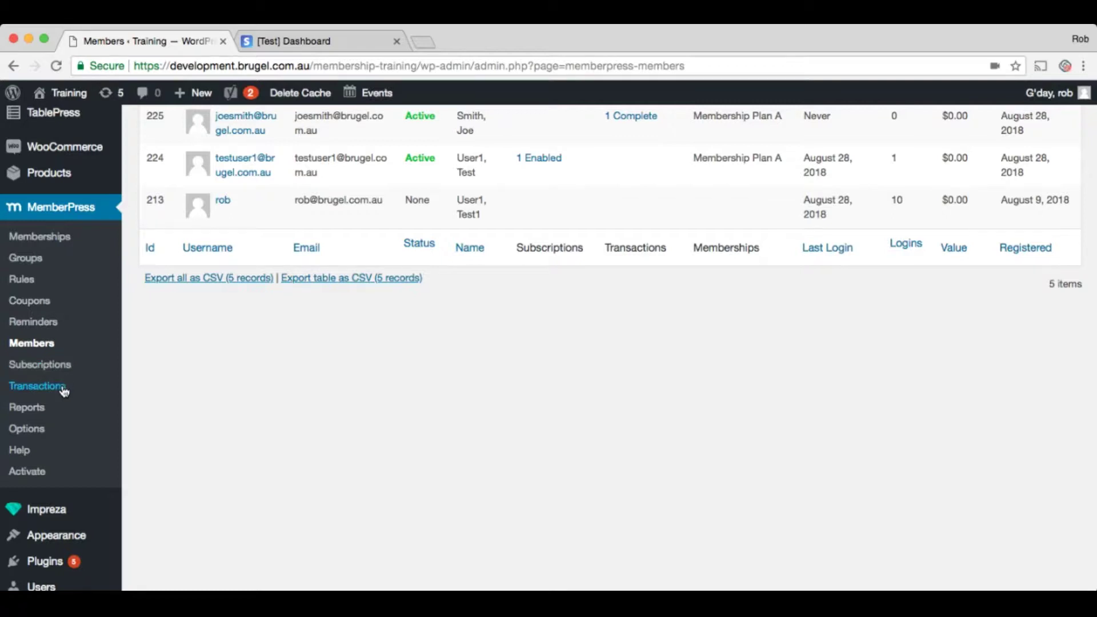
scroll(186, 343, up, 5)
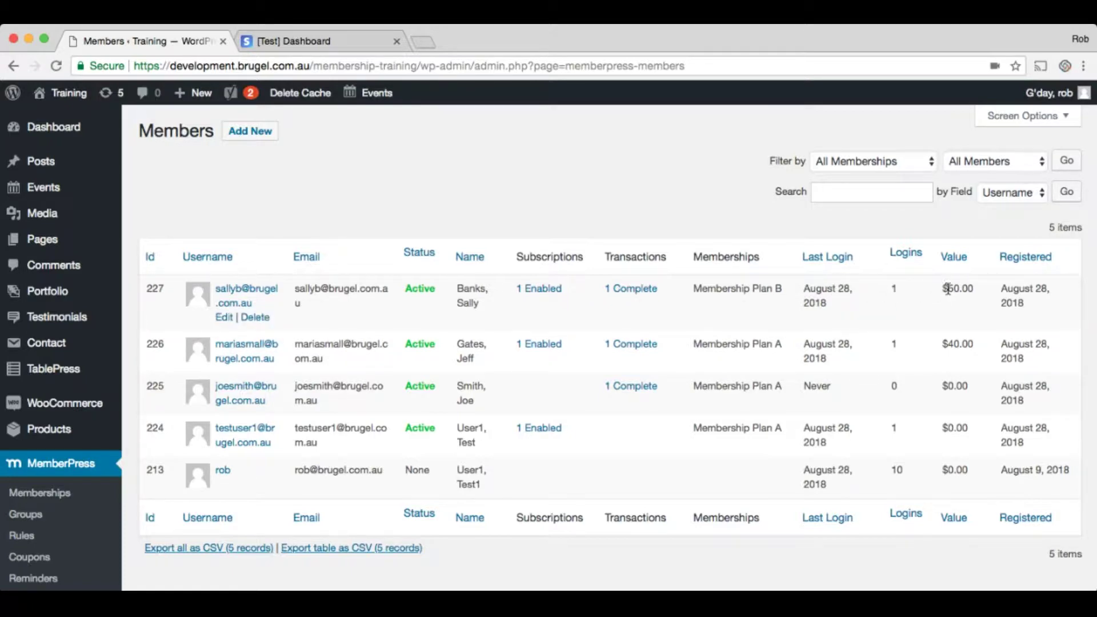
drag(941, 287, 973, 288)
click(952, 288)
drag(947, 288, 975, 294)
click(1004, 290)
drag(1004, 290, 1024, 304)
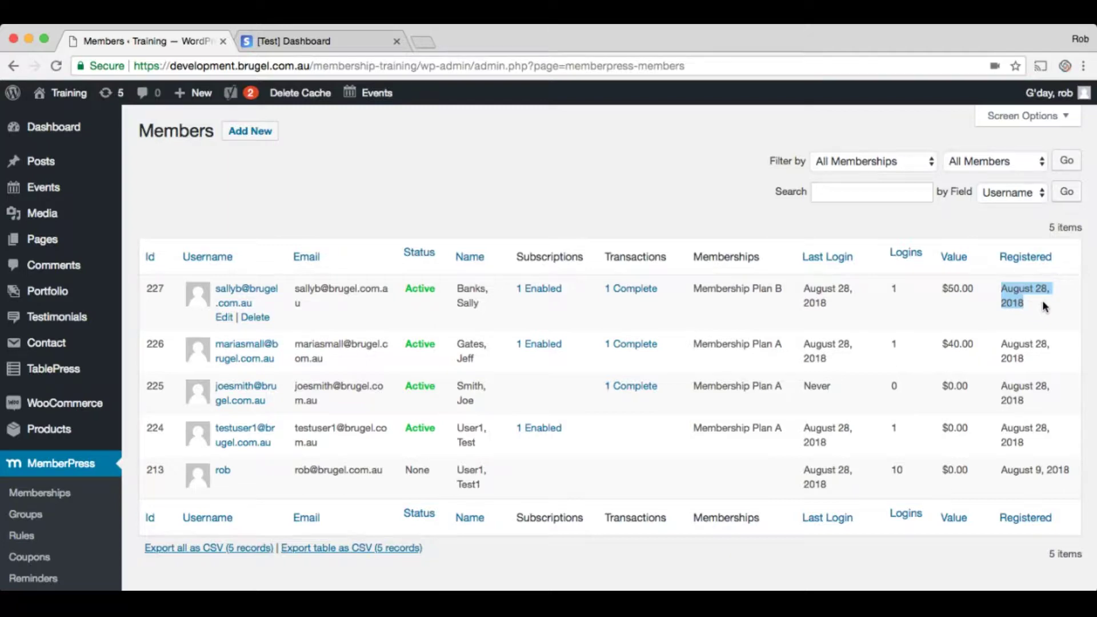
click(693, 208)
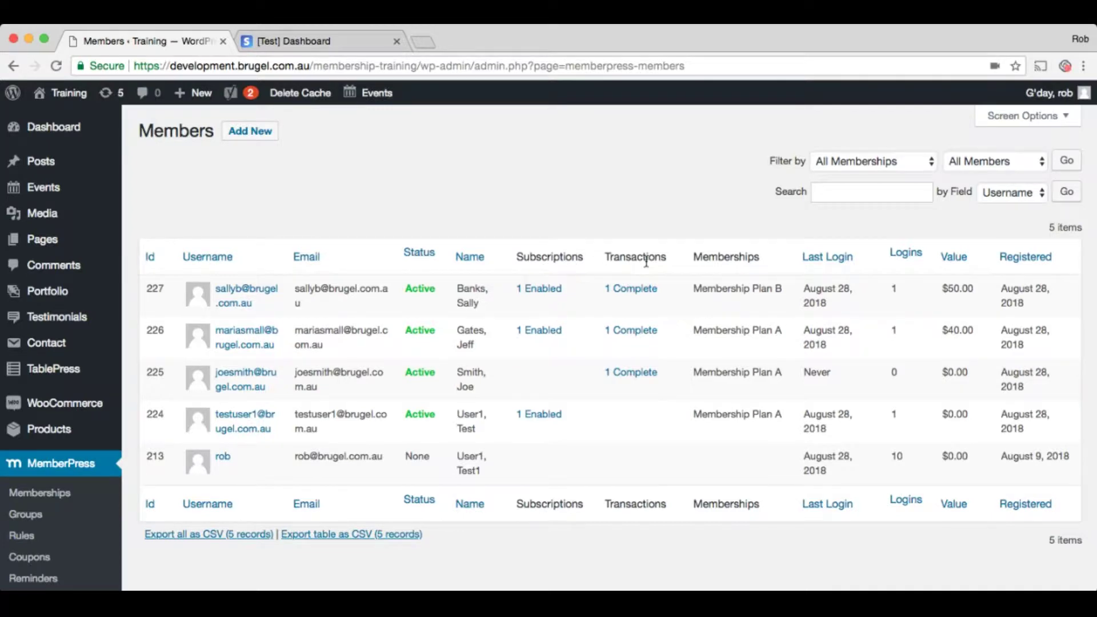
Open the completed transaction of the Membership Plan B member and check its created date, expiry date and member name.
click(641, 295)
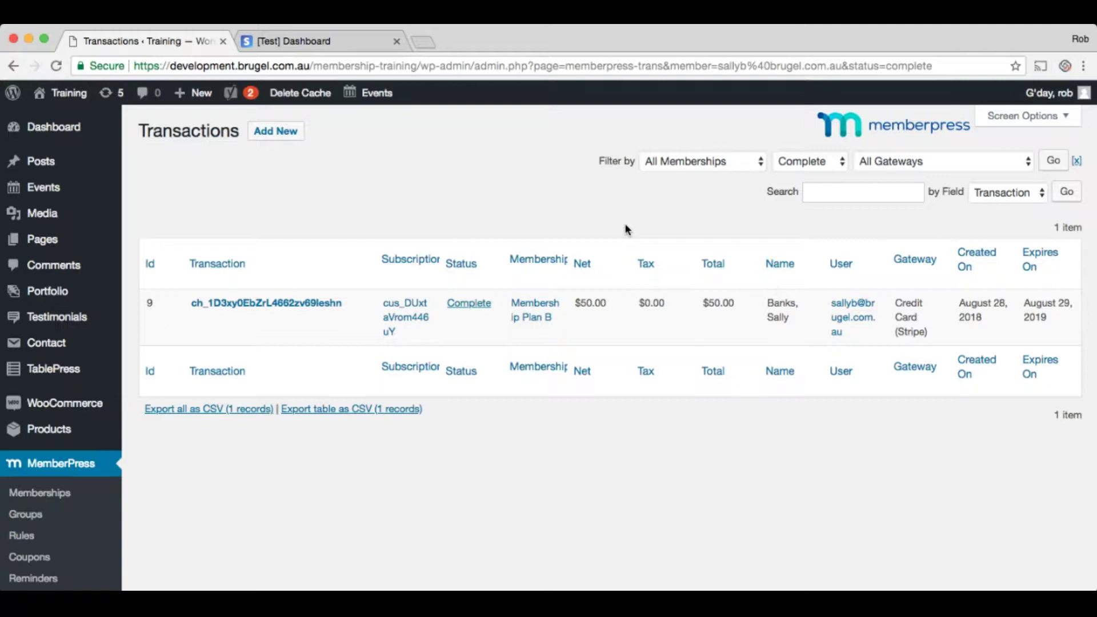
mouse_move(969, 313)
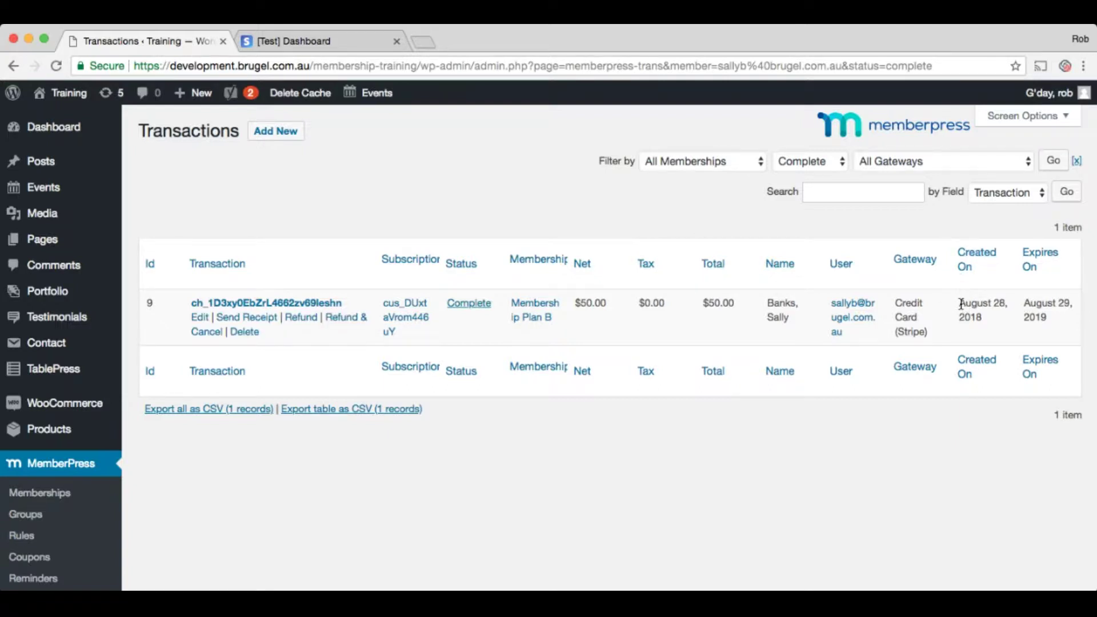
drag(960, 302, 1064, 305)
drag(1050, 323, 1024, 306)
scroll(68, 486, down, 3)
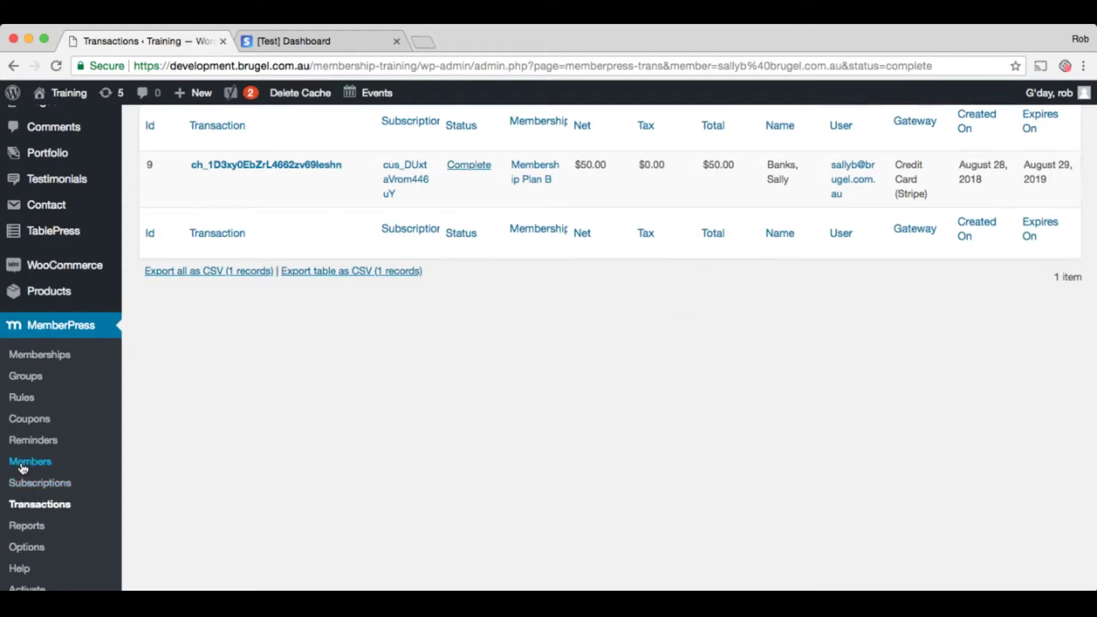
scroll(527, 354, up, 2)
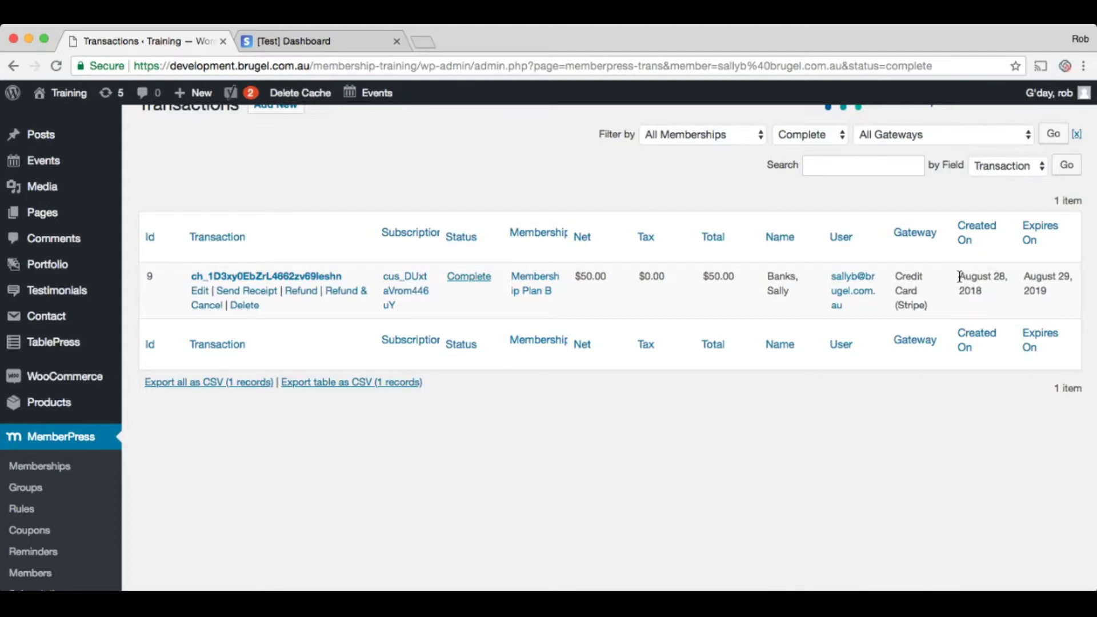
drag(960, 277, 992, 301)
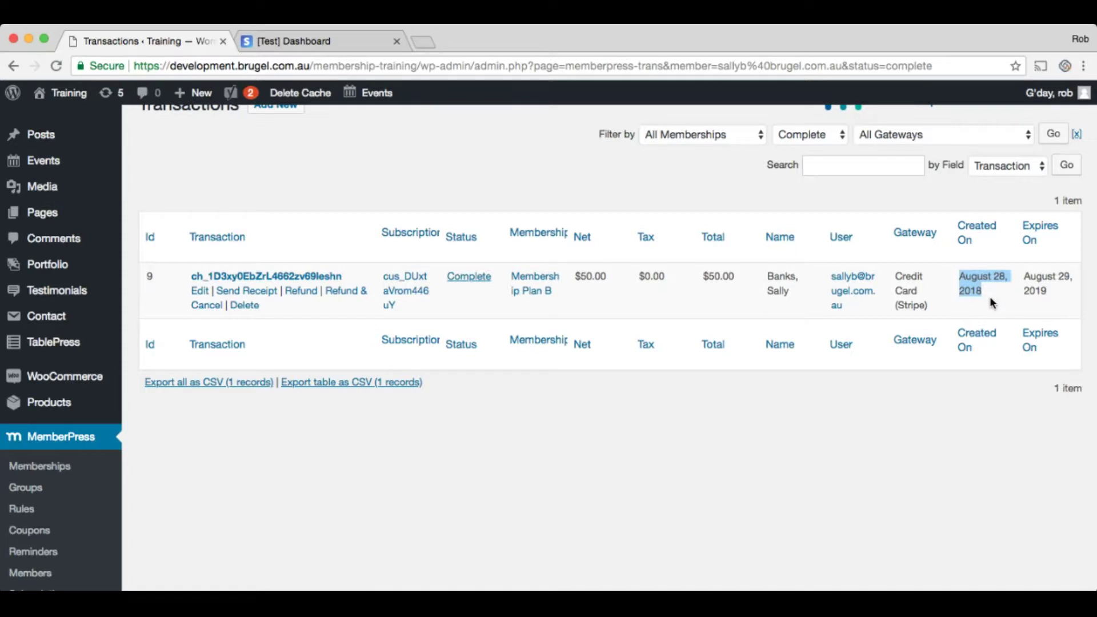
click(963, 290)
drag(960, 279, 980, 291)
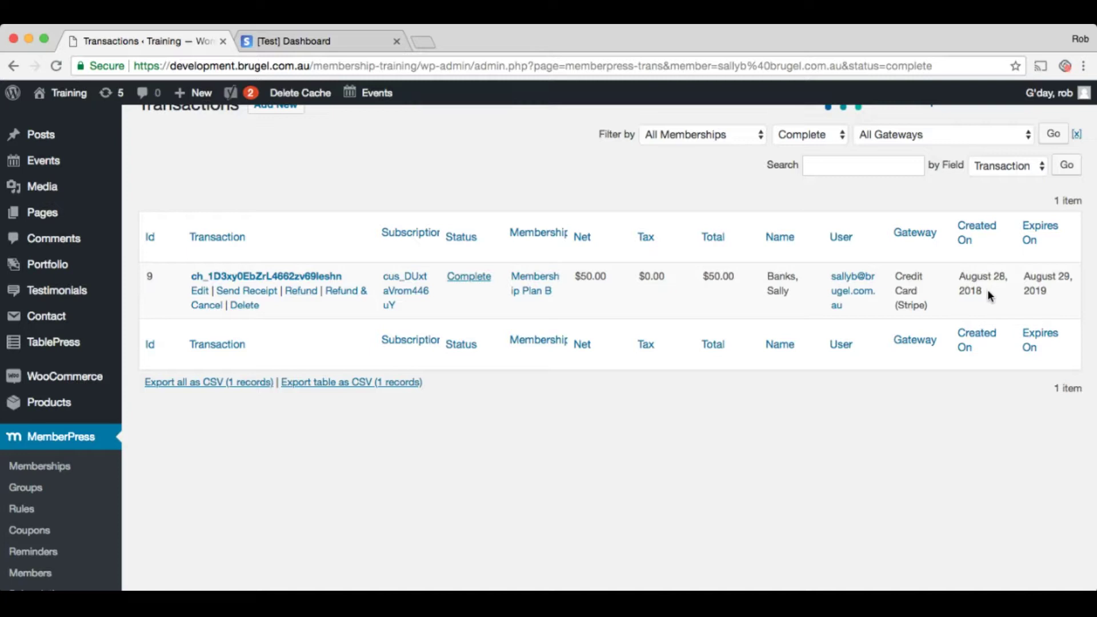
drag(1023, 291, 1050, 294)
click(1051, 294)
drag(764, 292, 792, 296)
Open the MemberPress Subscriptions list and check the Membership Plan B subscription's member name, terms and expiry date.
scroll(307, 424, down, 2)
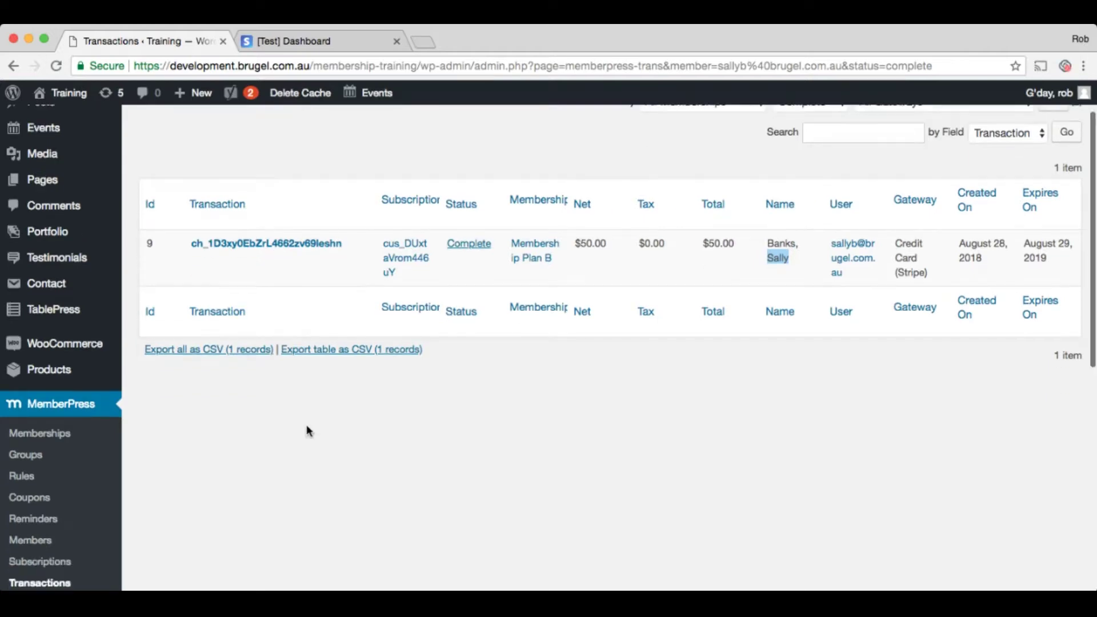
click(32, 546)
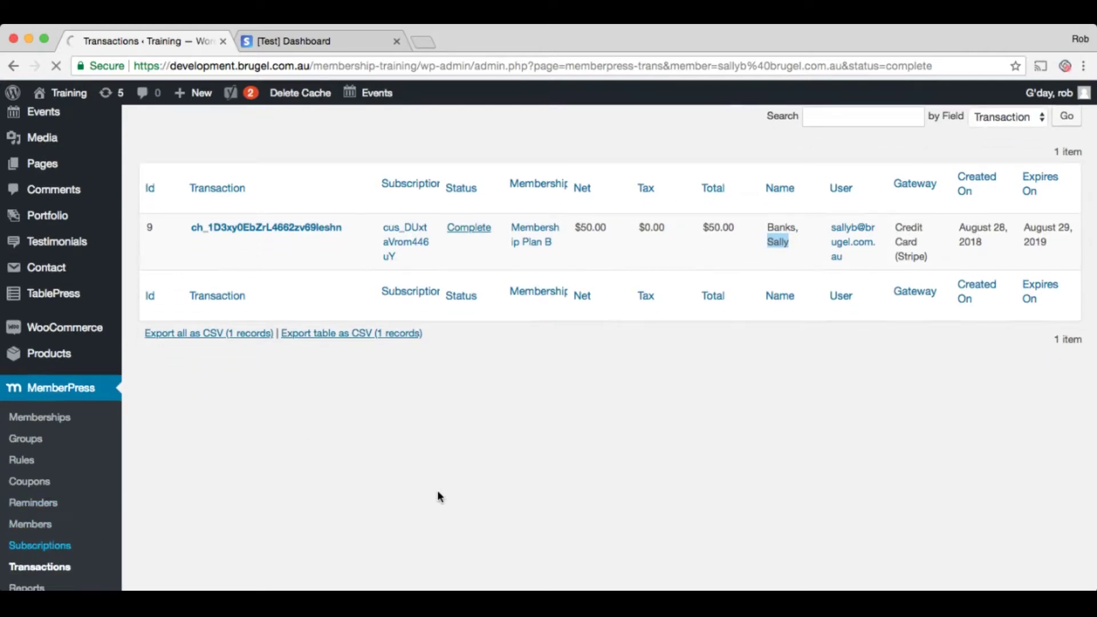
scroll(437, 490, up, 3)
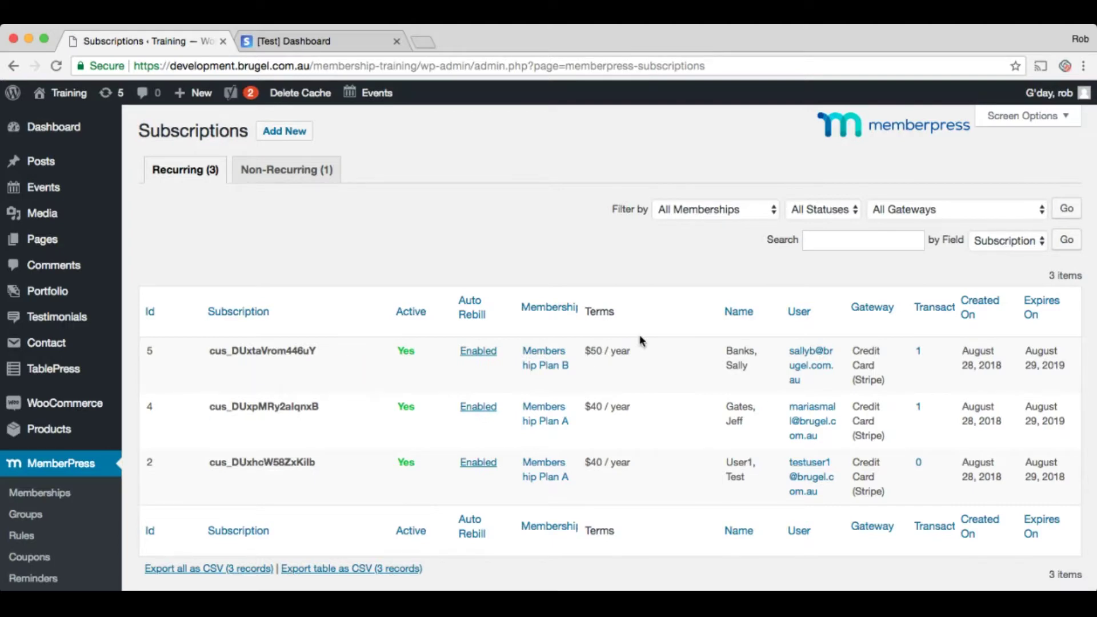
drag(749, 370, 721, 372)
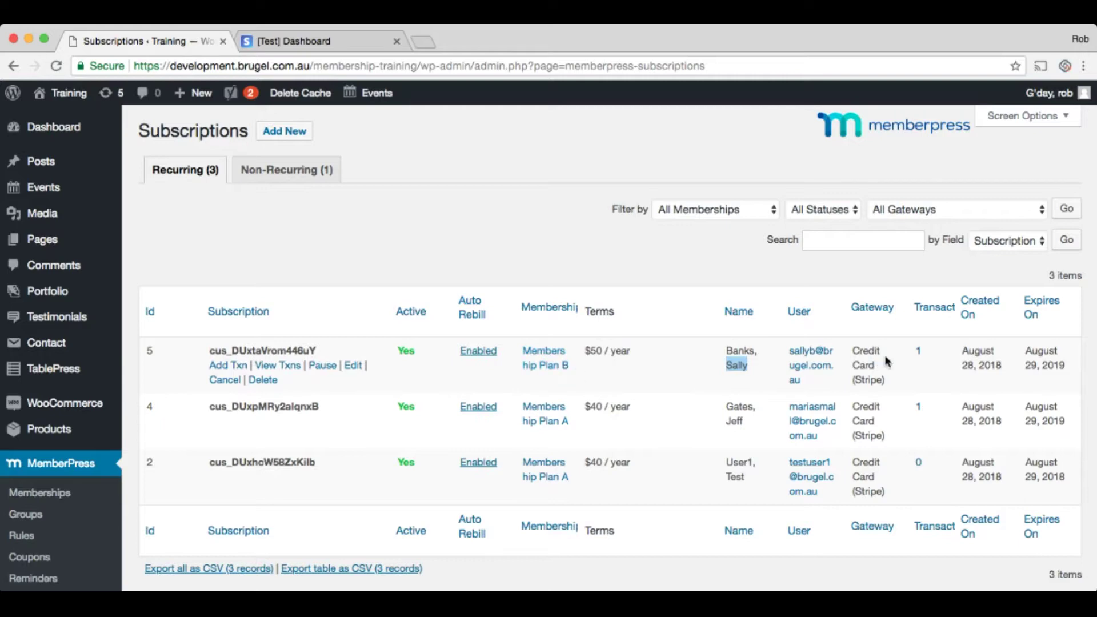
click(839, 278)
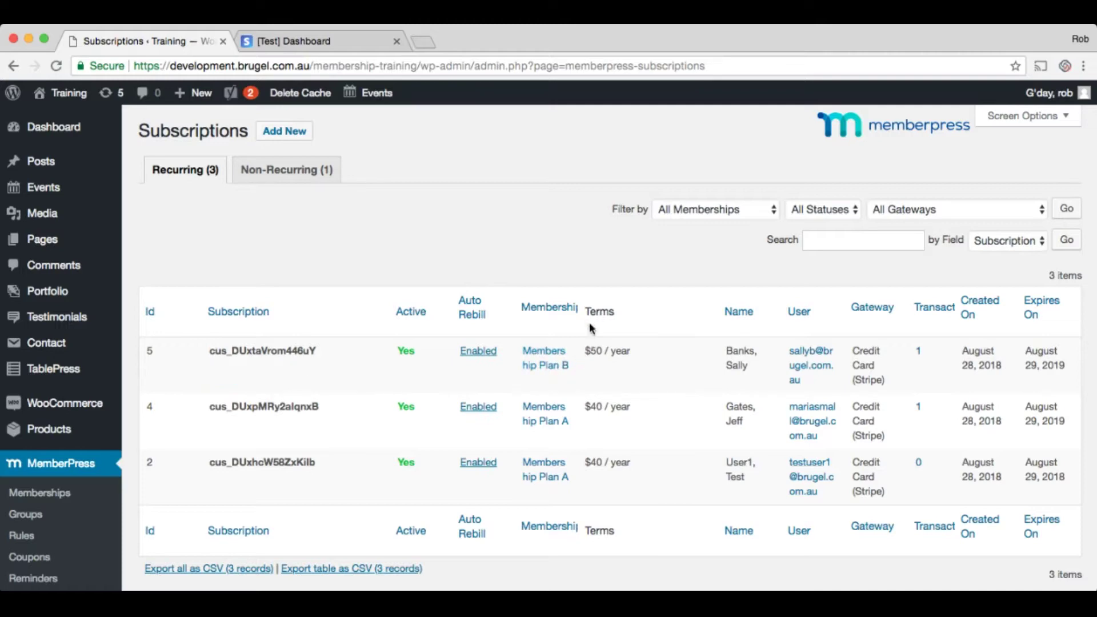
drag(585, 349, 632, 357)
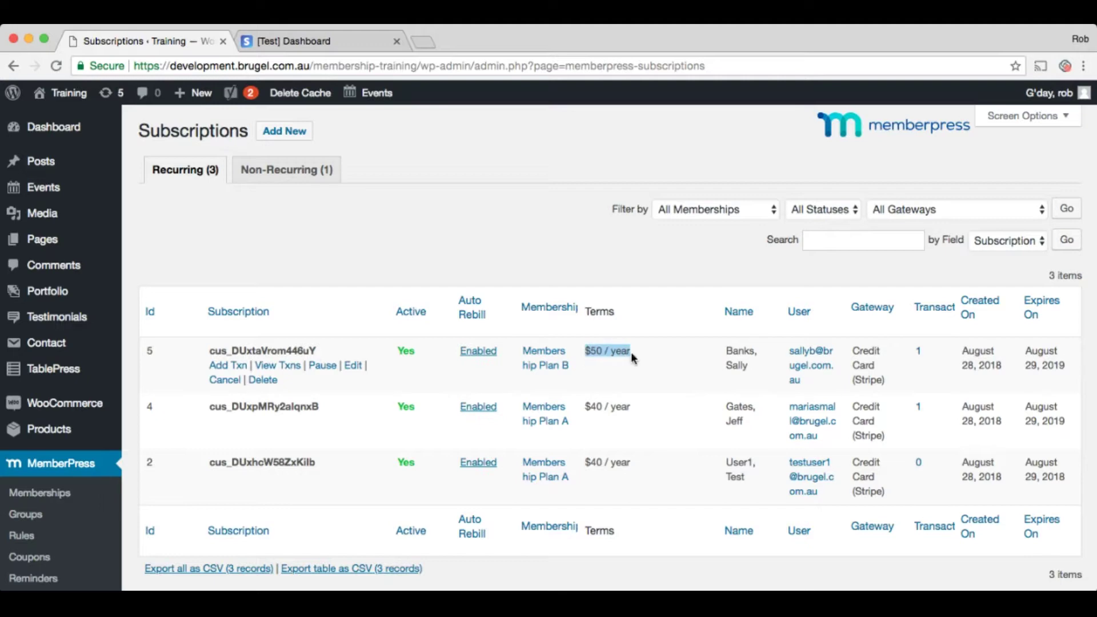
drag(1026, 365, 1079, 370)
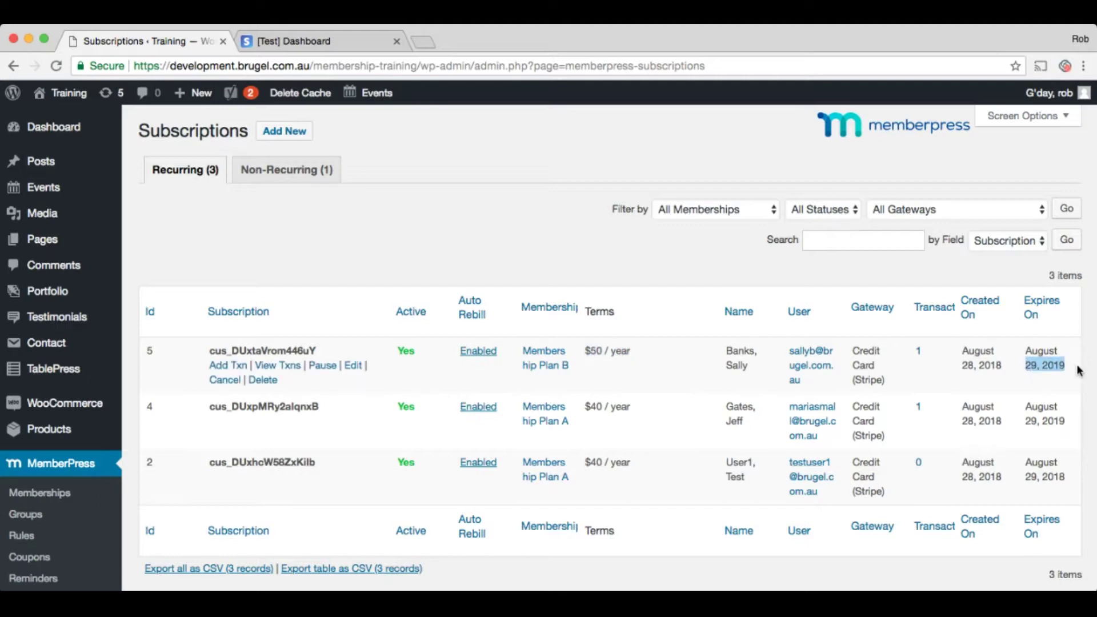
drag(584, 350, 594, 351)
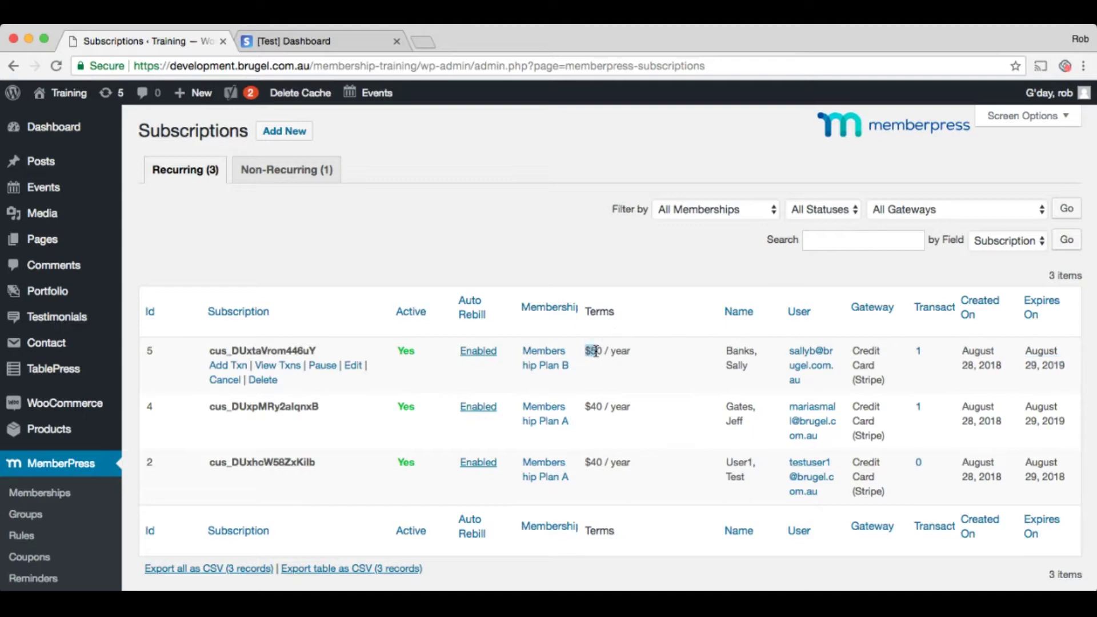
click(644, 311)
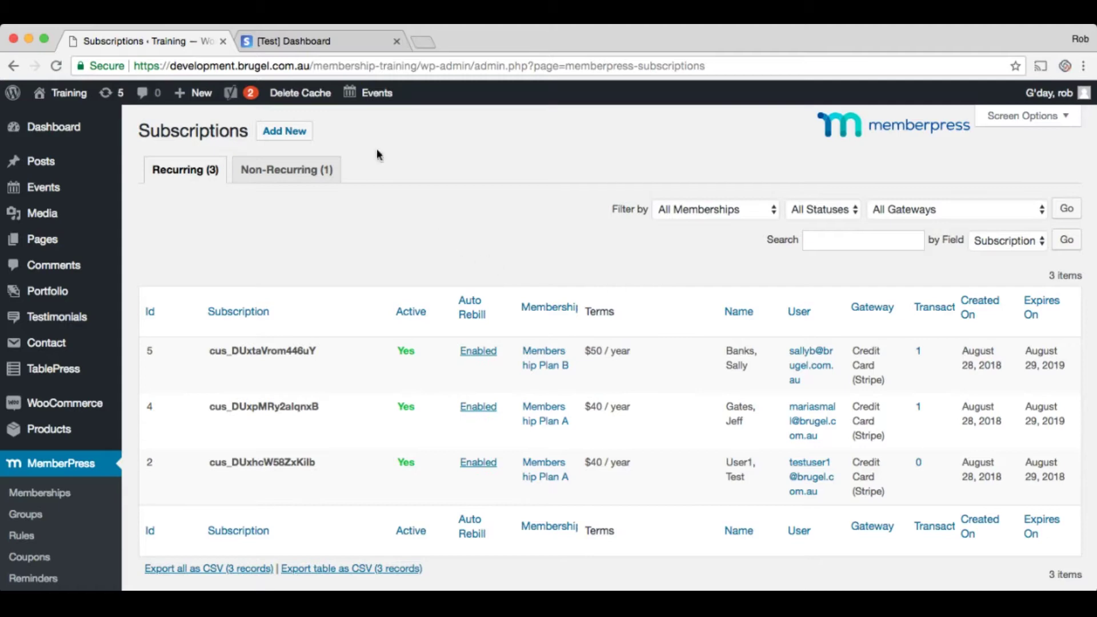
Switch to the Stripe dashboard and open the most recent payment to check its payment status and risk evaluation.
click(313, 41)
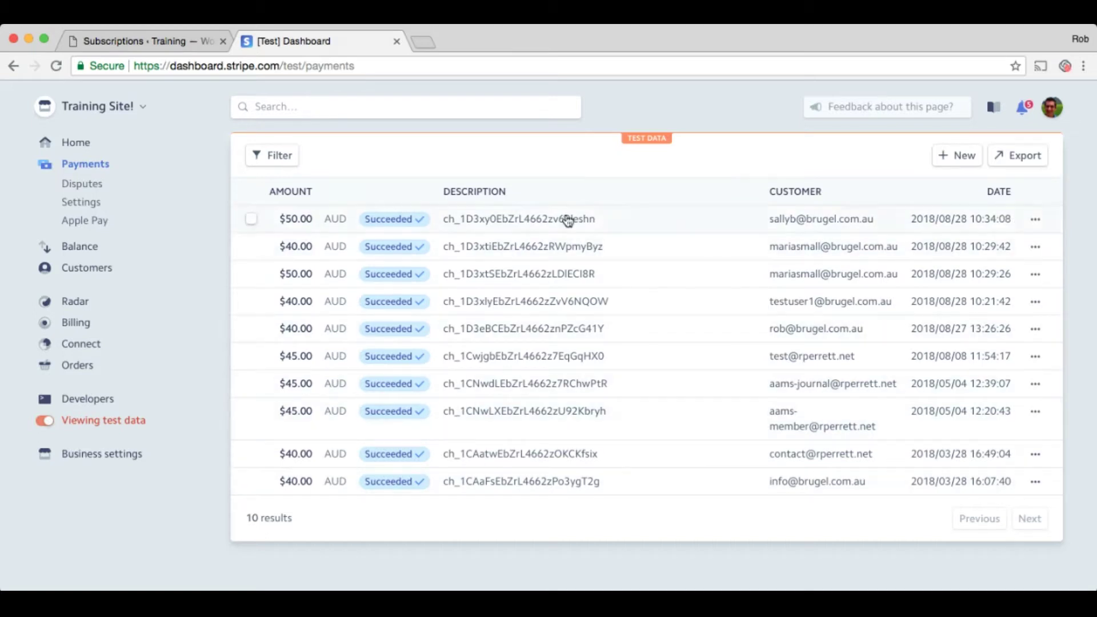
click(746, 225)
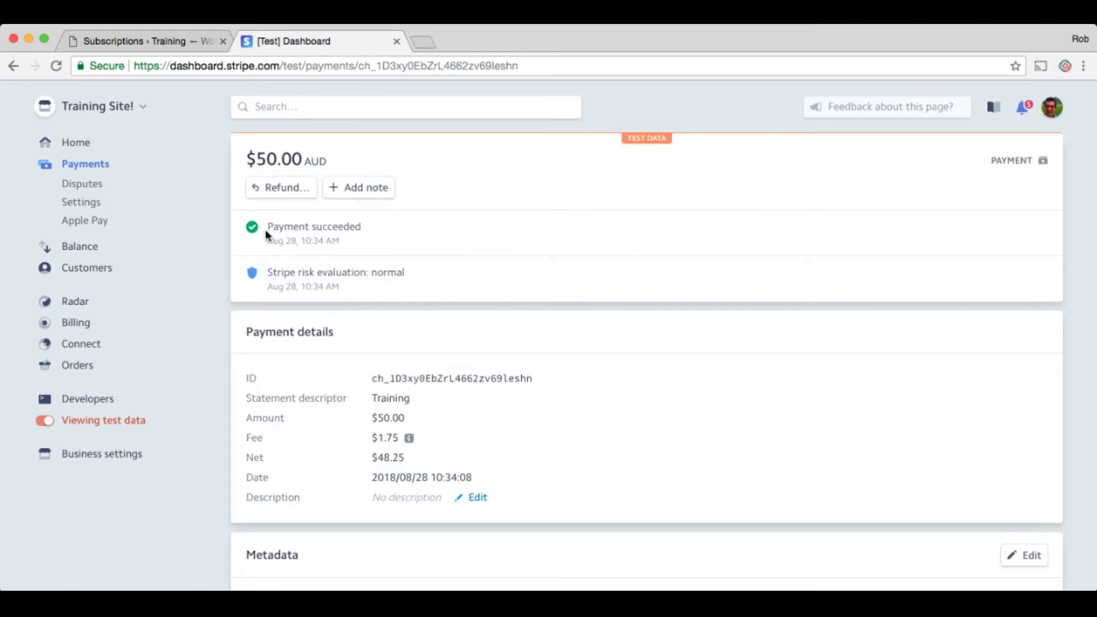
drag(265, 229, 362, 227)
drag(267, 273, 406, 274)
click(409, 273)
Examine the payment's card section, including the cardholder name, card number ending and billing address, plus the connections below it.
scroll(589, 297, down, 6)
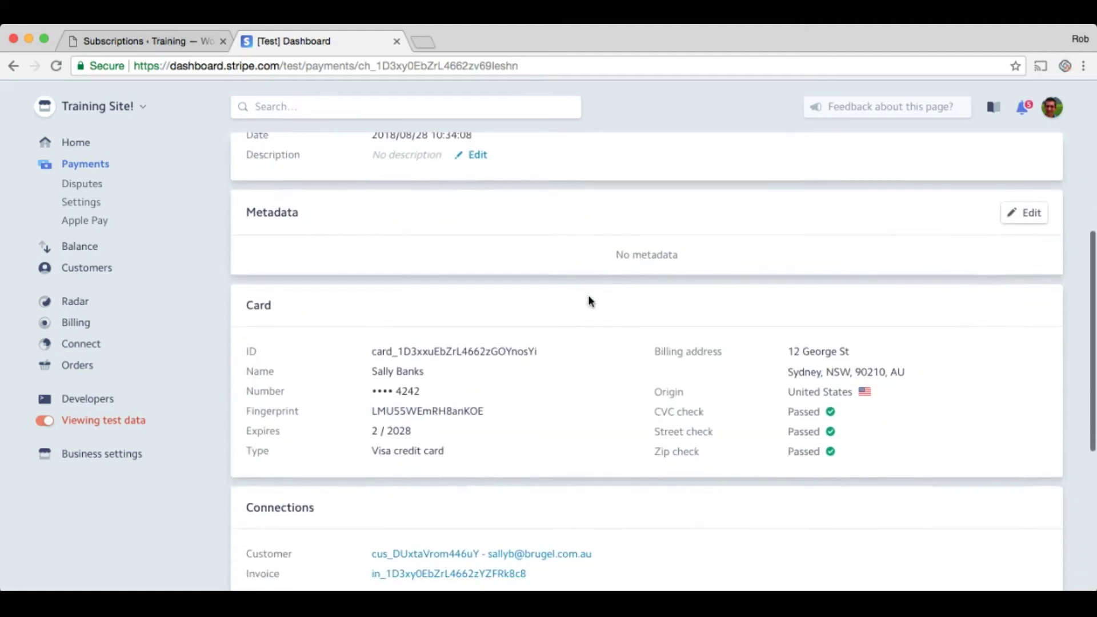
drag(396, 392, 419, 392)
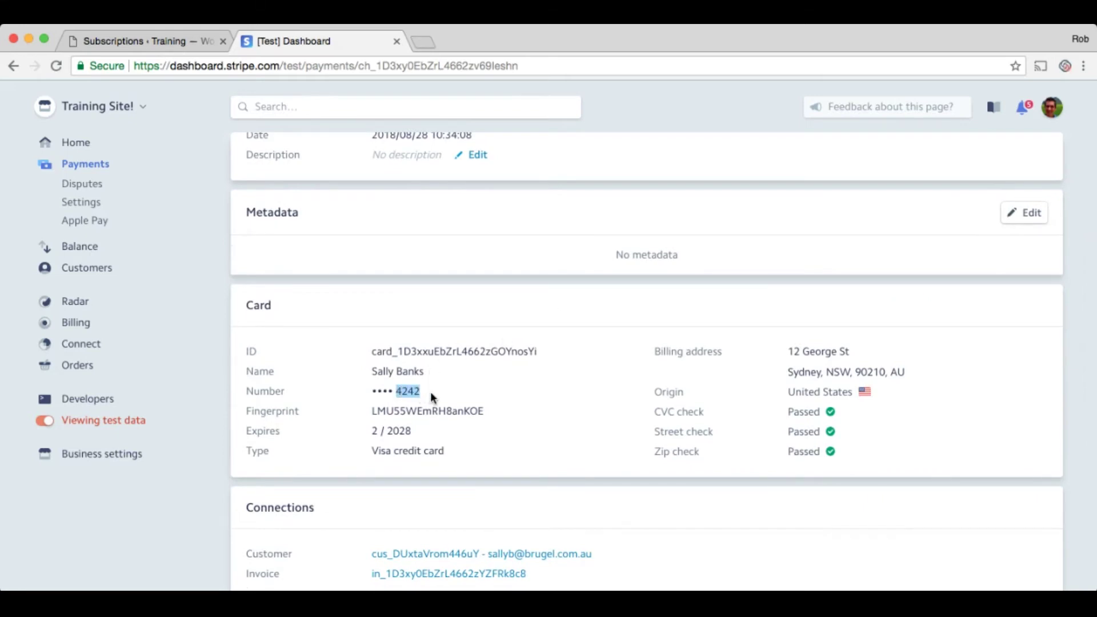
drag(401, 392, 442, 379)
click(425, 397)
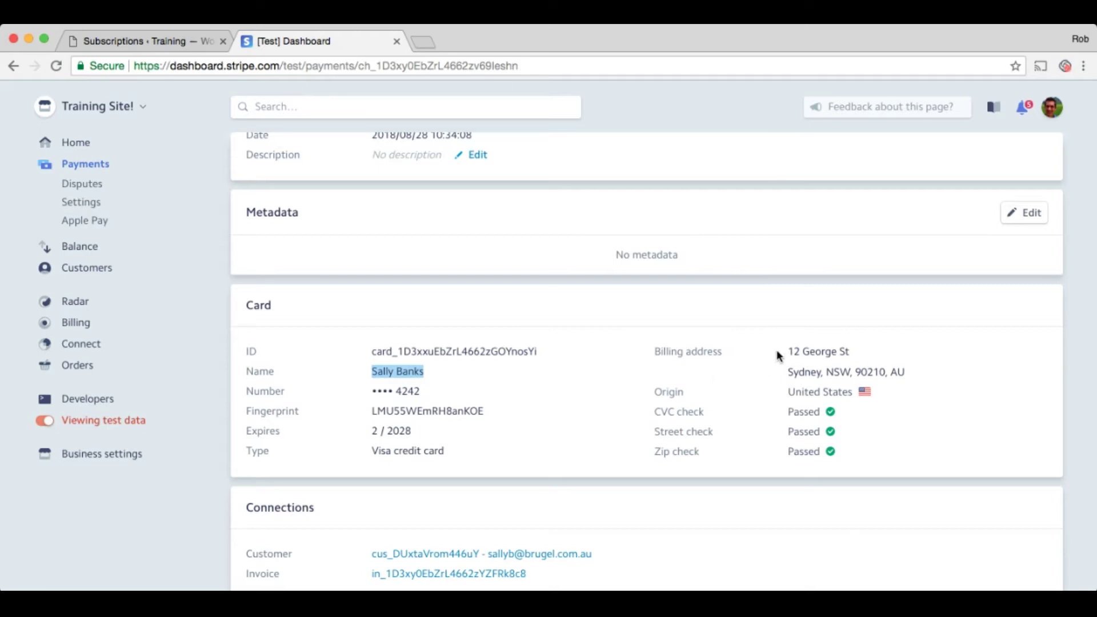
drag(787, 351, 821, 372)
scroll(660, 404, down, 5)
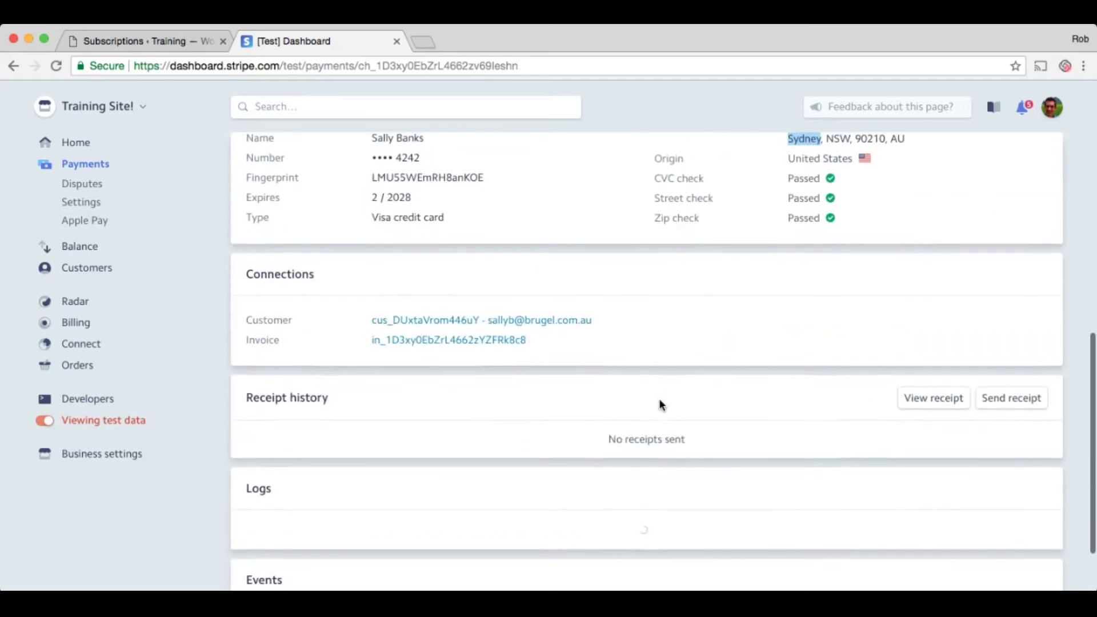
scroll(660, 404, up, 5)
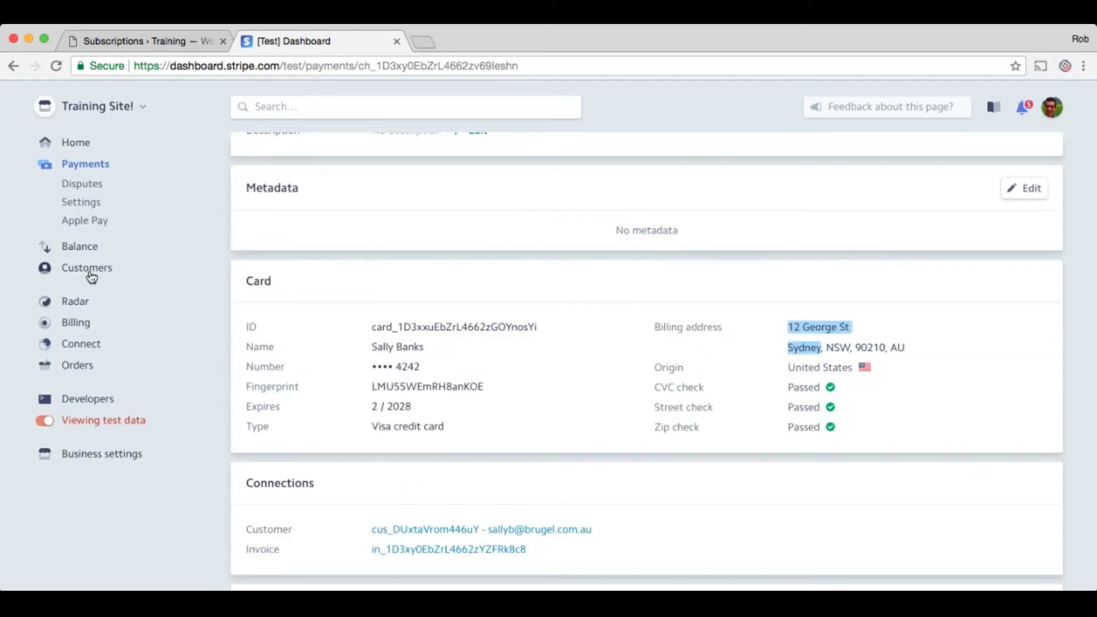
Open the newest customer's record in Stripe and review its cards, payments, active subscriptions and invoices.
click(89, 273)
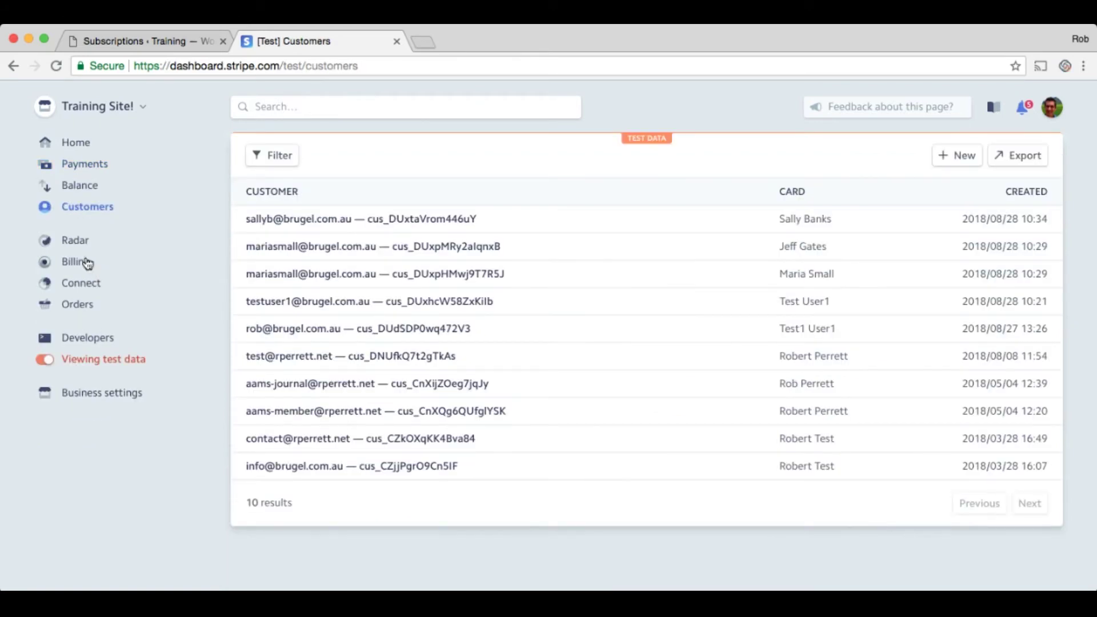
click(379, 223)
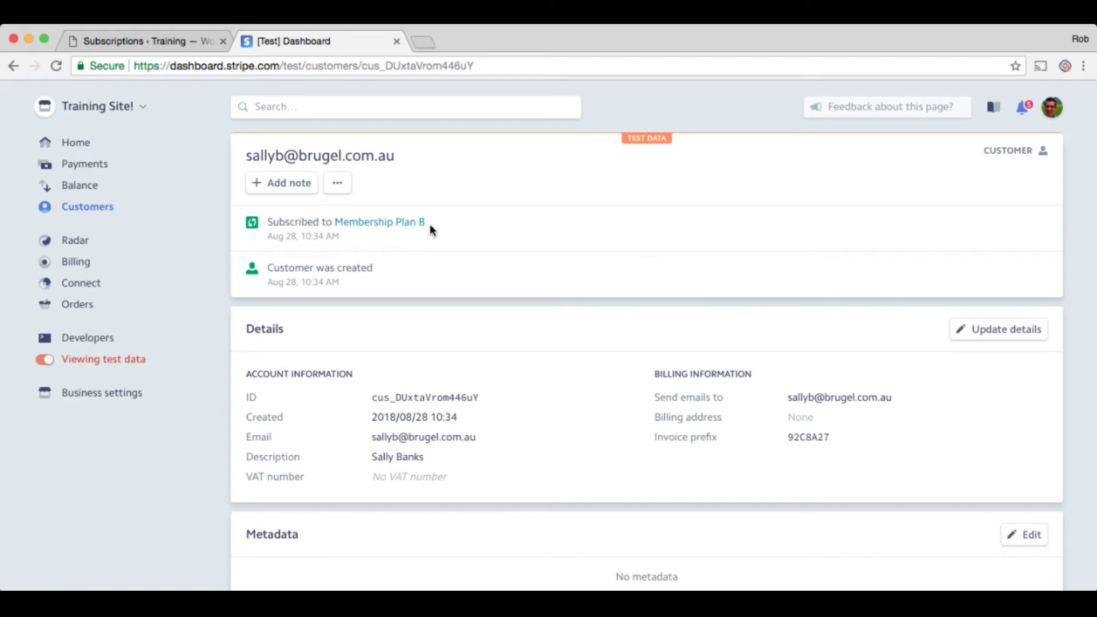
scroll(500, 282, down, 6)
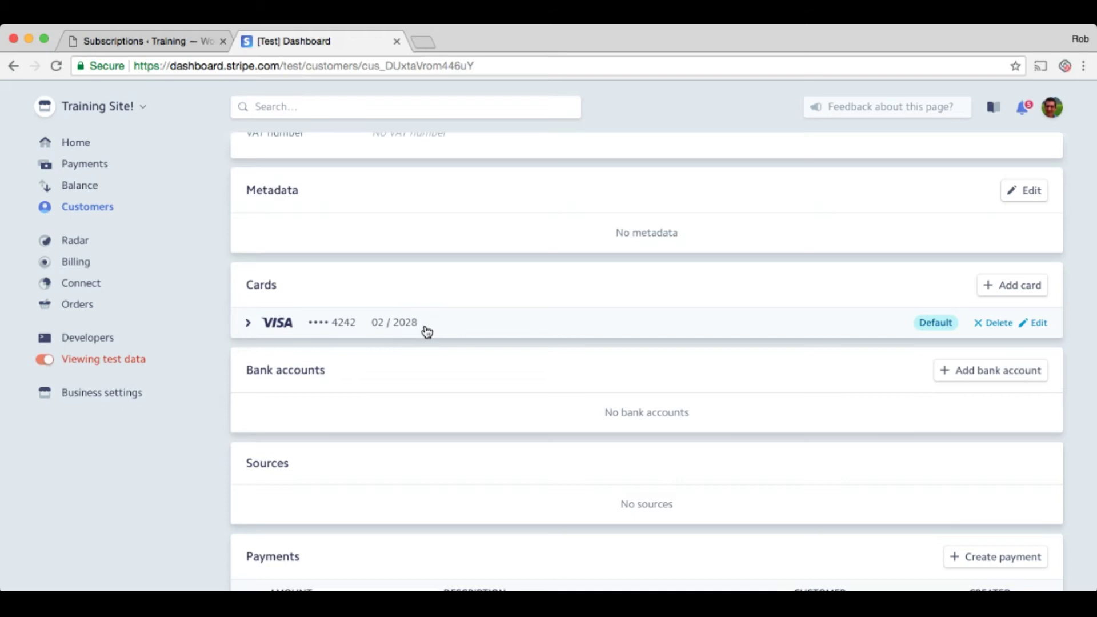
scroll(503, 366, down, 5)
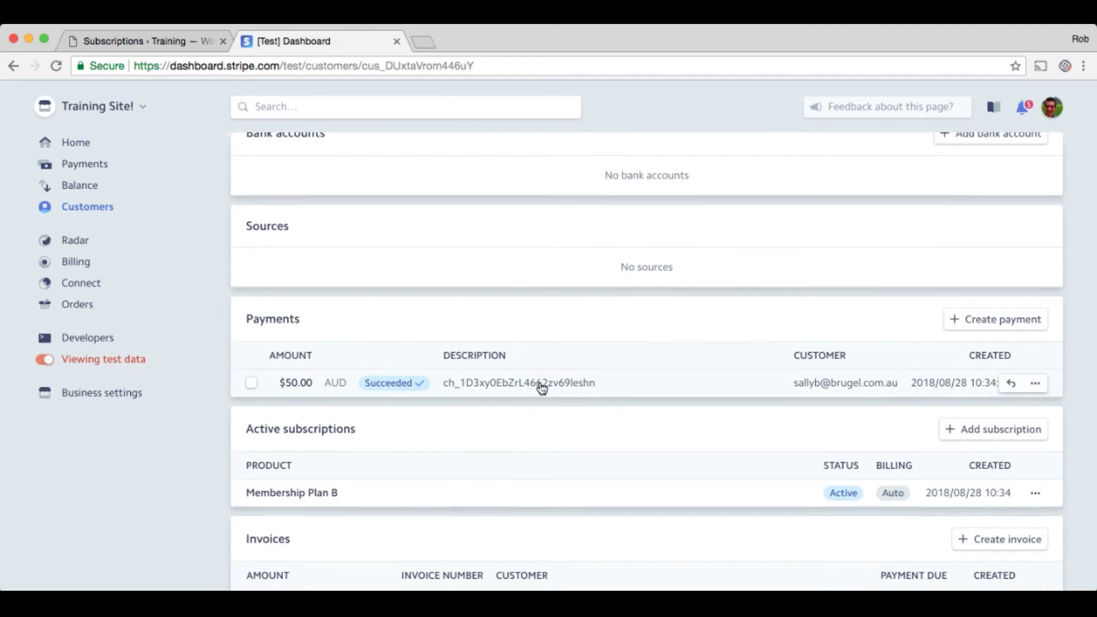
scroll(620, 377, down, 2)
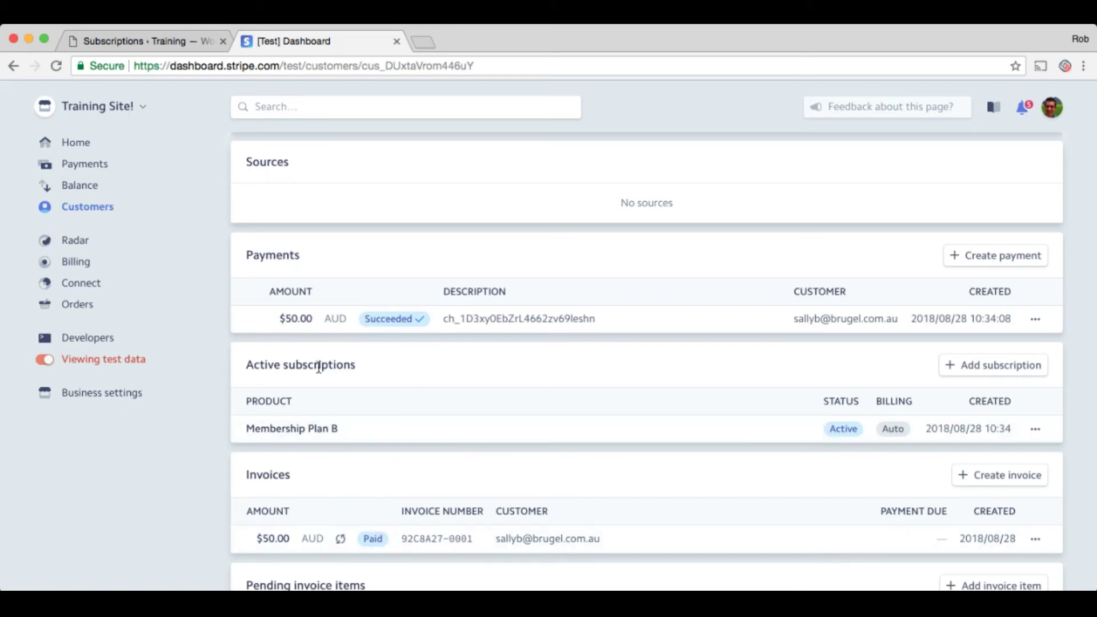
scroll(375, 378, up, 1)
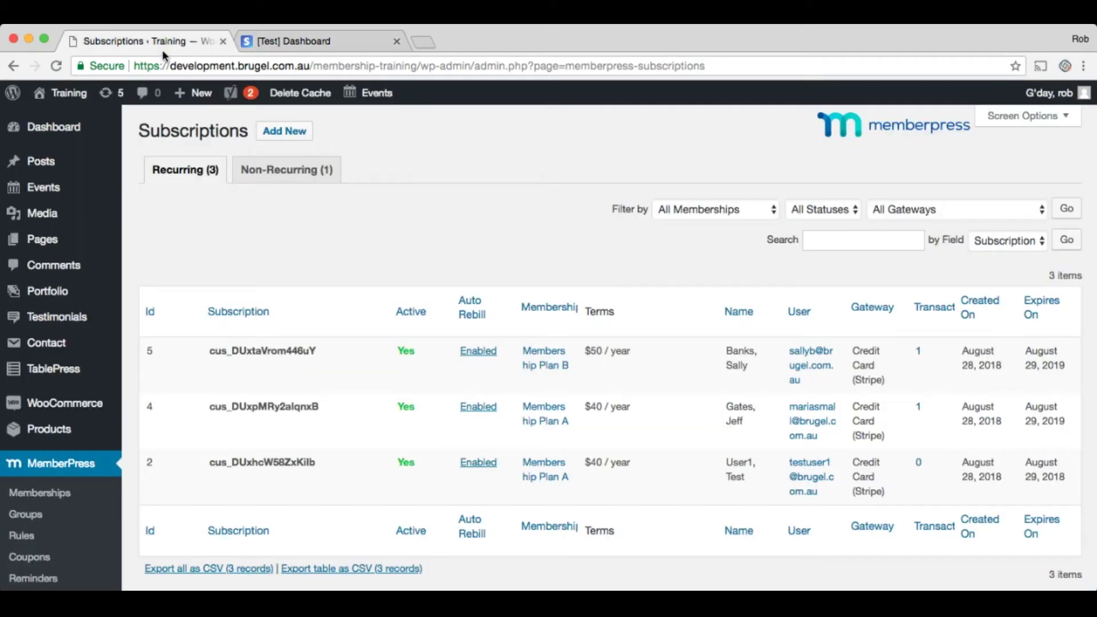
Switch back to the WordPress admin and look over the recurring subscriptions list and the MemberPress sections.
click(162, 44)
scroll(148, 403, down, 4)
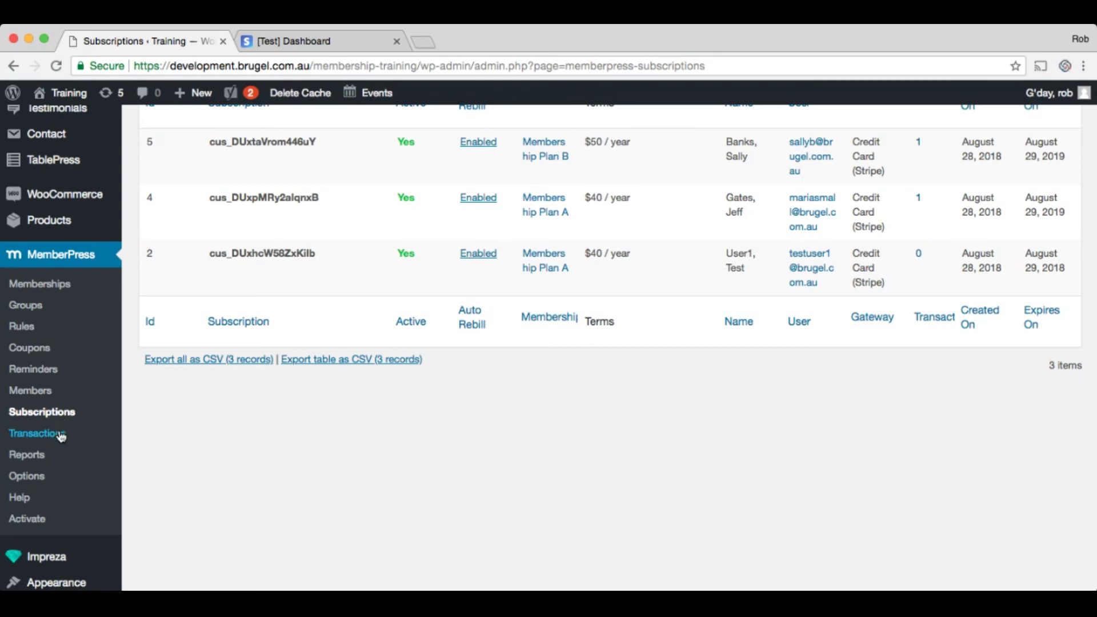
scroll(151, 432, up, 5)
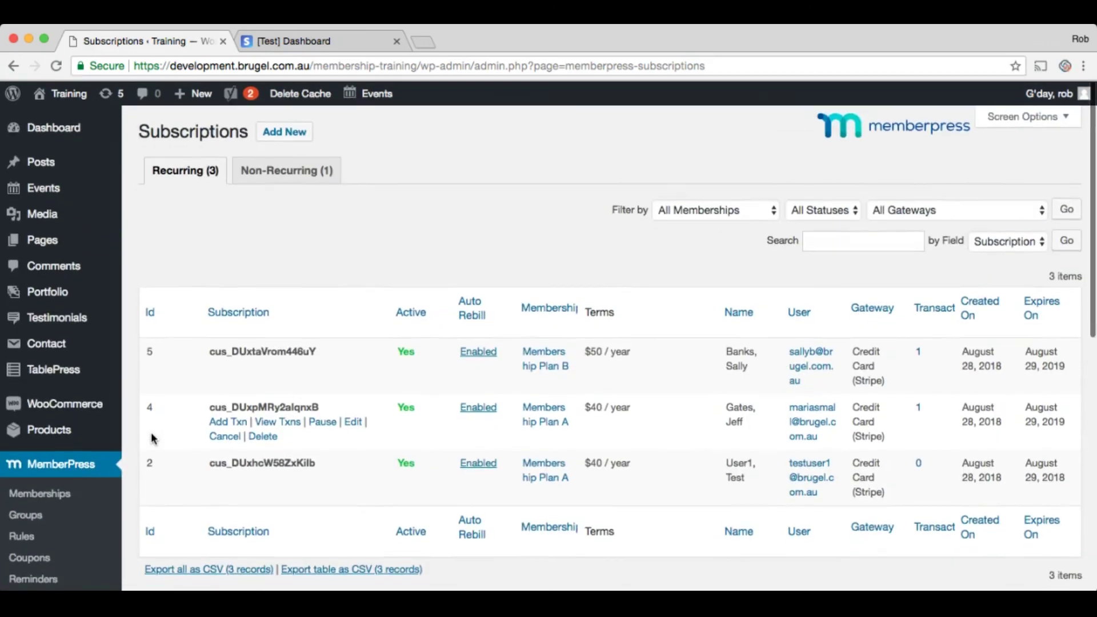